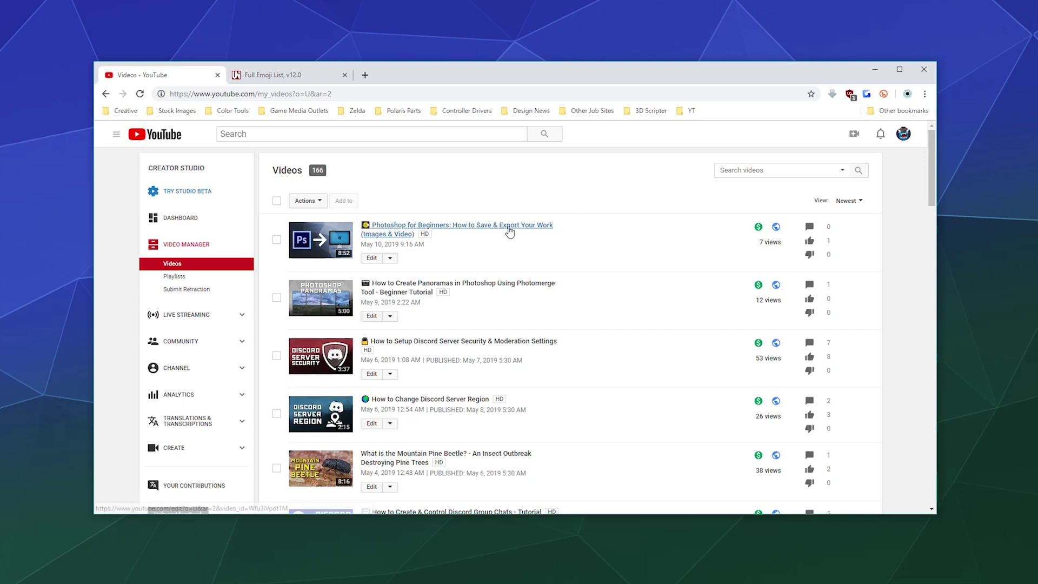
# Step: Scroll the uploaded videos list down to the 'How to Change Discord's Appearance to Dark / Night Mode' row
pyautogui.scroll(-10, 616, 242)
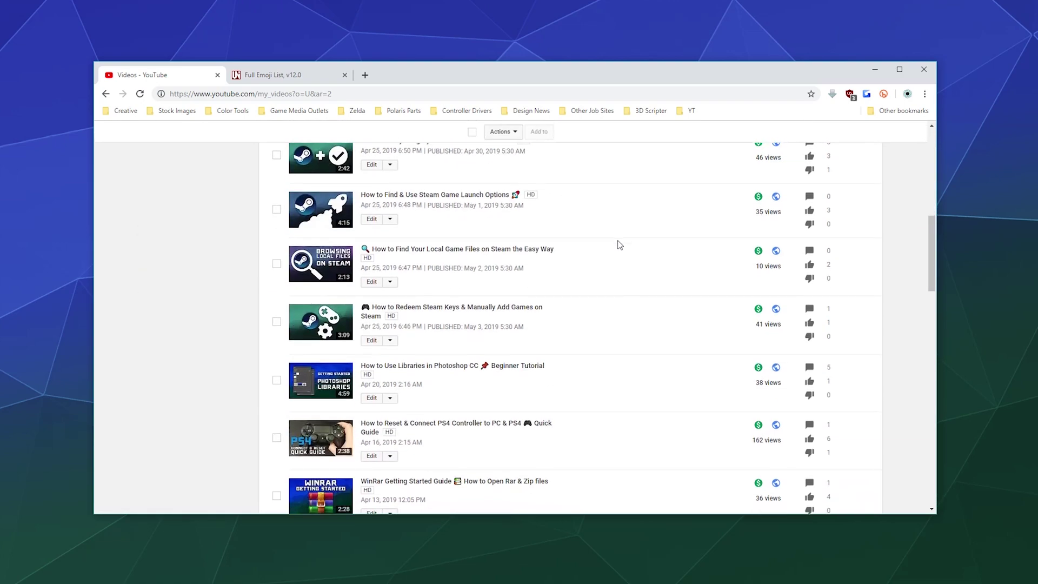
pyautogui.scroll(10, 620, 247)
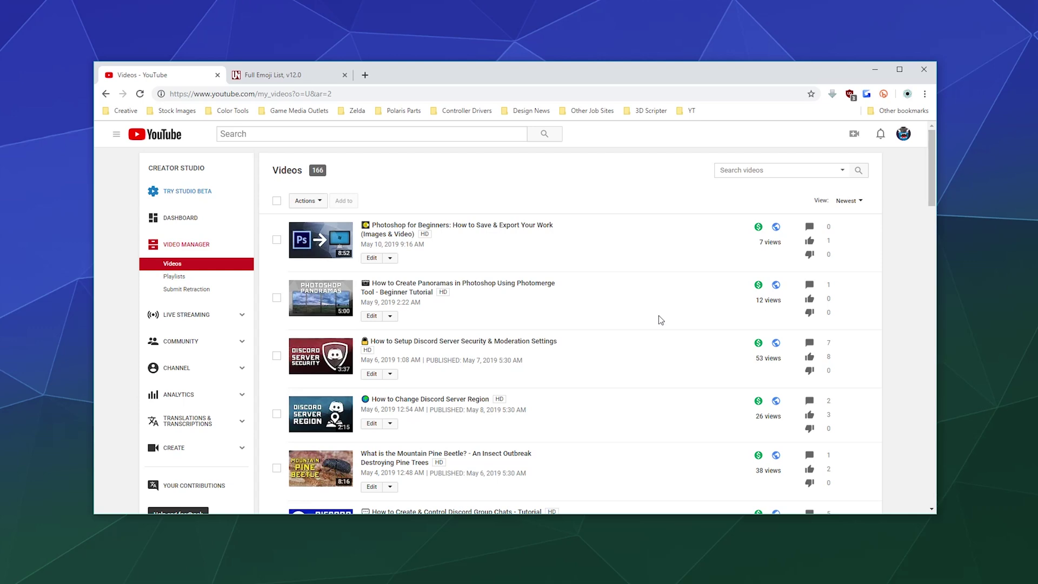
pyautogui.scroll(-4, 576, 324)
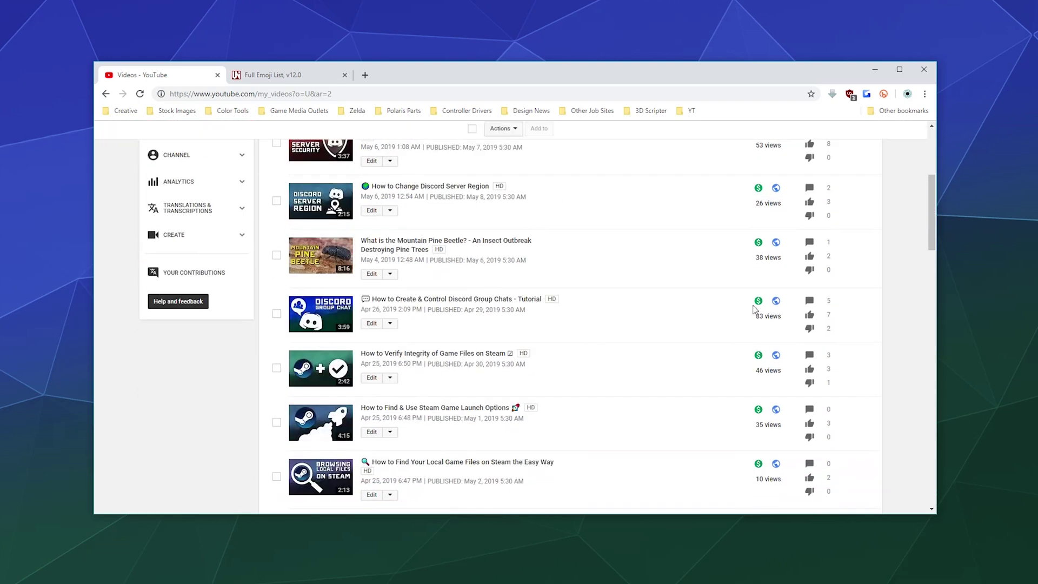
pyautogui.scroll(-7, 676, 302)
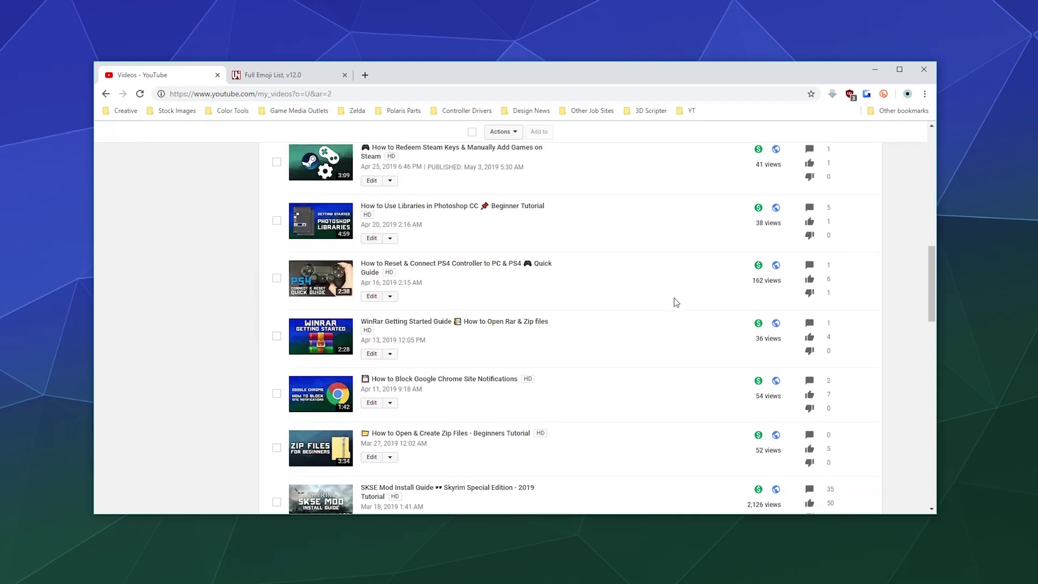
pyautogui.scroll(-12, 675, 302)
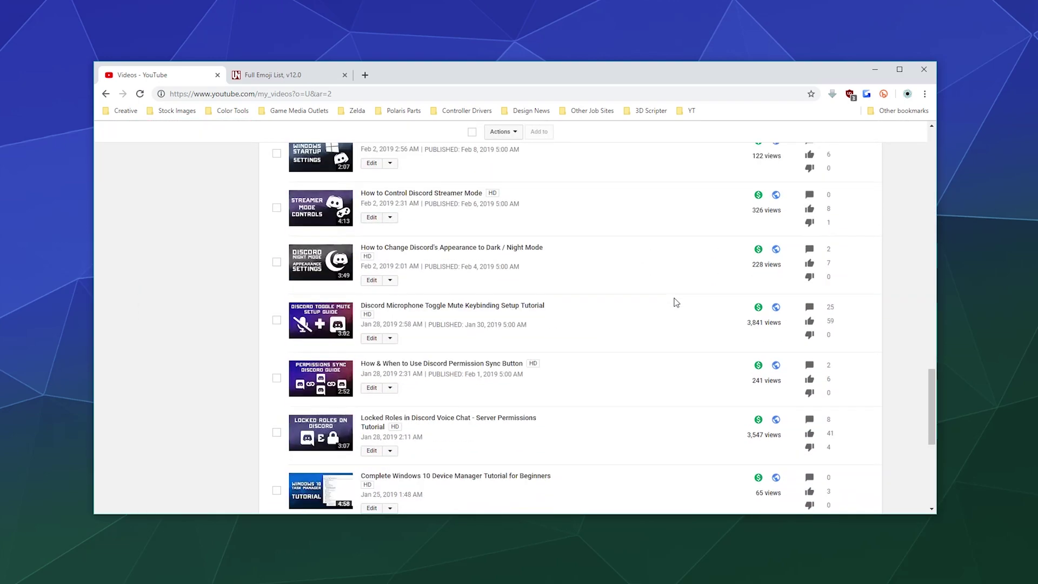
# Step: Scroll back up to bring the Discord dark / night mode video's row into view
pyautogui.scroll(2, 675, 302)
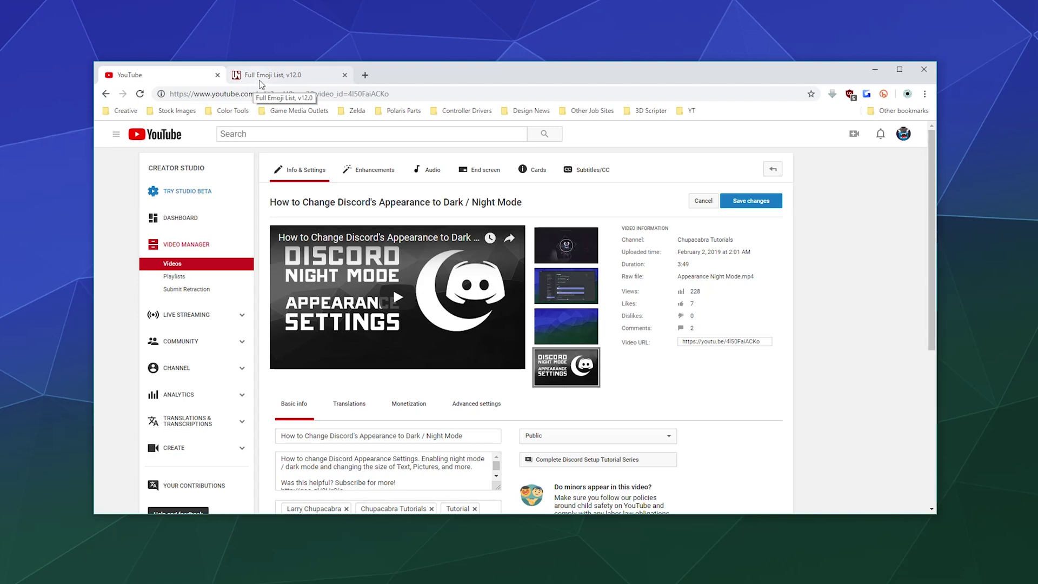
# Step: Switch to the Unicode Full Emoji List chart and scroll through it
pyautogui.click(259, 82)
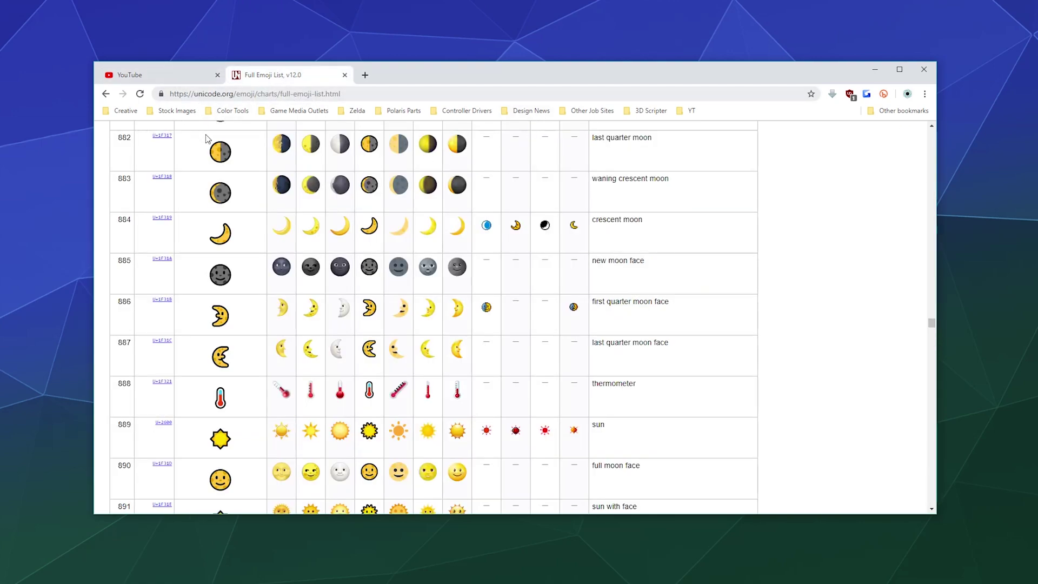
pyautogui.moveTo(931, 324); pyautogui.dragTo(930, 129)
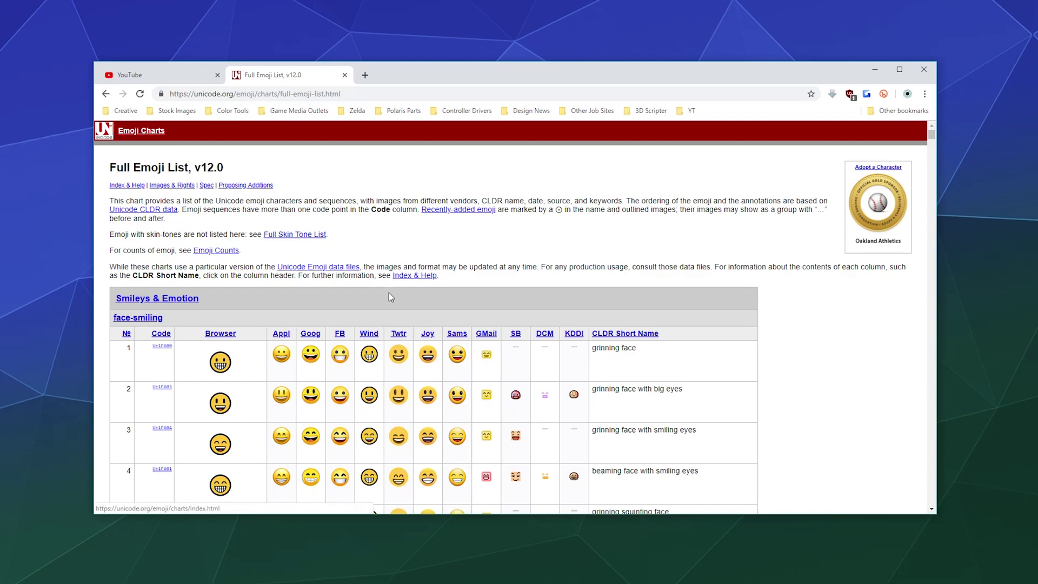
pyautogui.scroll(-10, 416, 305)
pyautogui.scroll(-20, 416, 307)
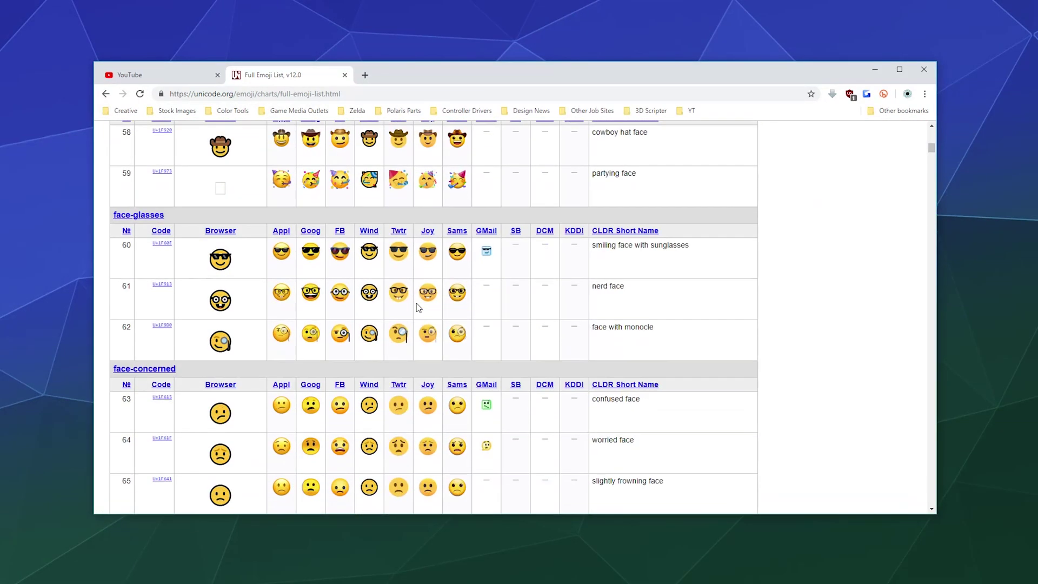
pyautogui.scroll(-15, 419, 307)
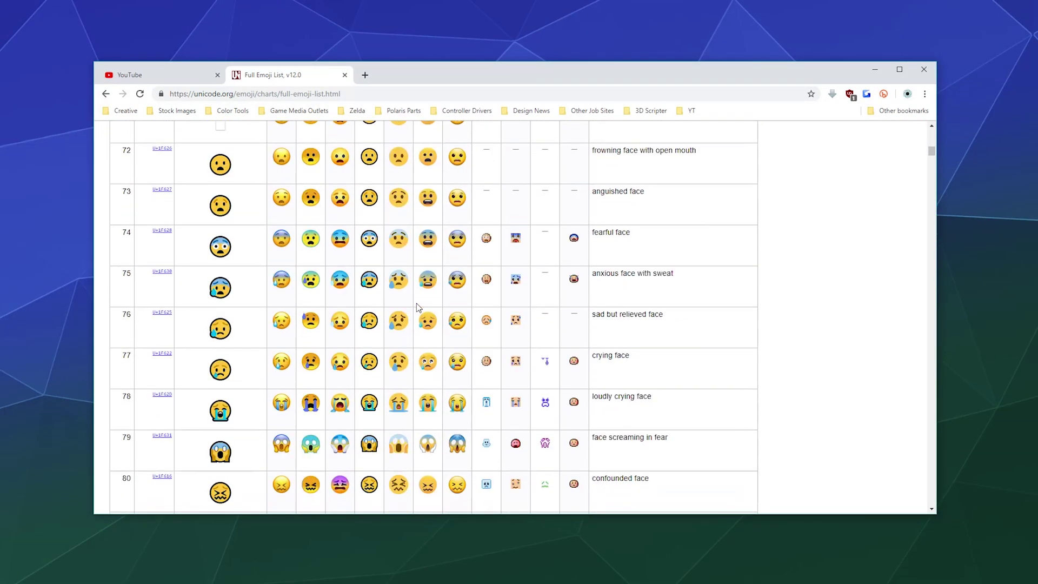
# Step: Search the chart for 'moon' and select the last quarter moon face emoji image in row 887
pyautogui.hotkey('ctrl', 'f')
pyautogui.write('moon')
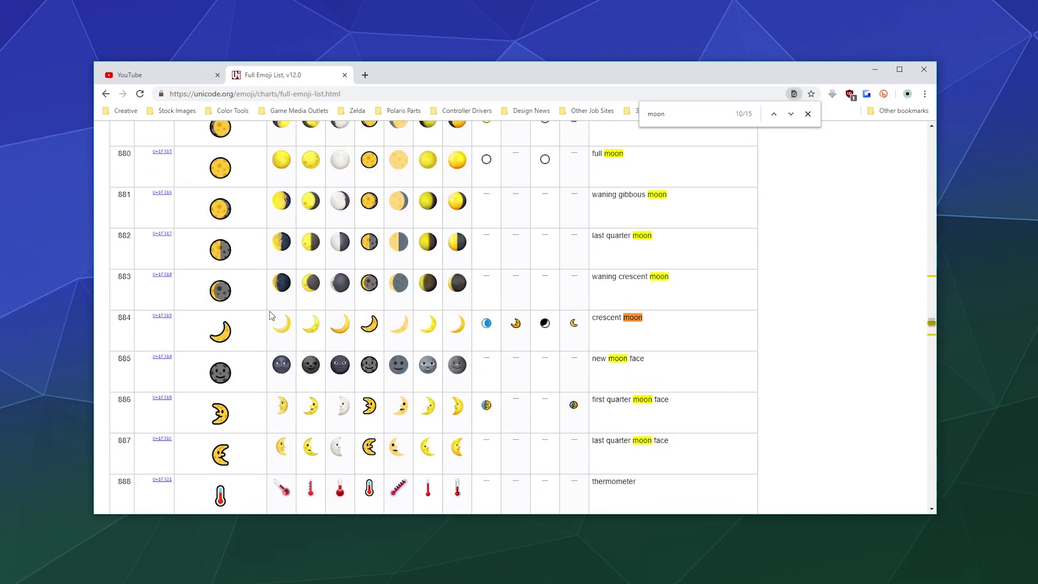
pyautogui.scroll(-4, 198, 368)
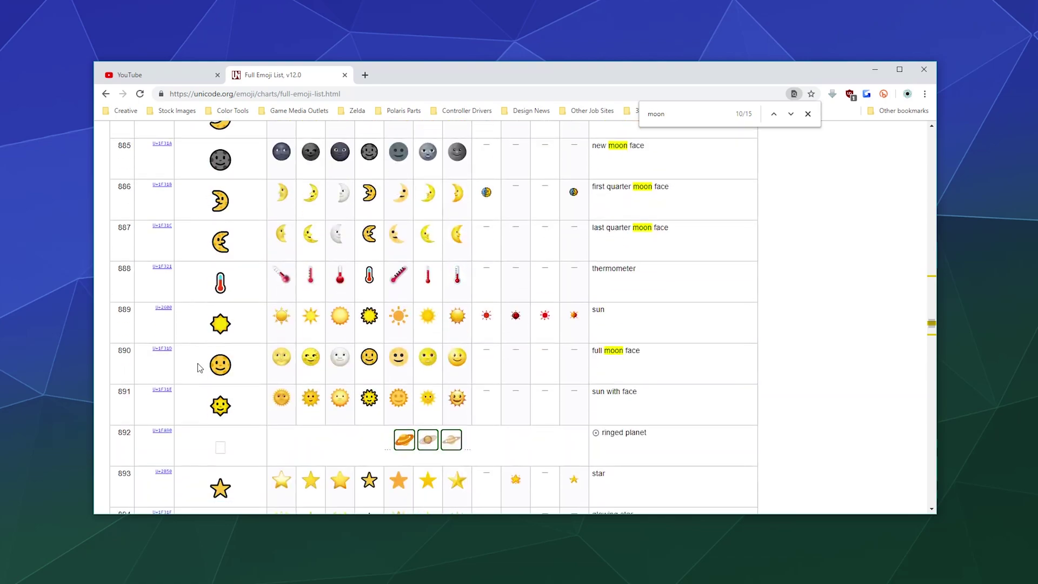
pyautogui.scroll(-3, 198, 367)
pyautogui.scroll(14, 189, 373)
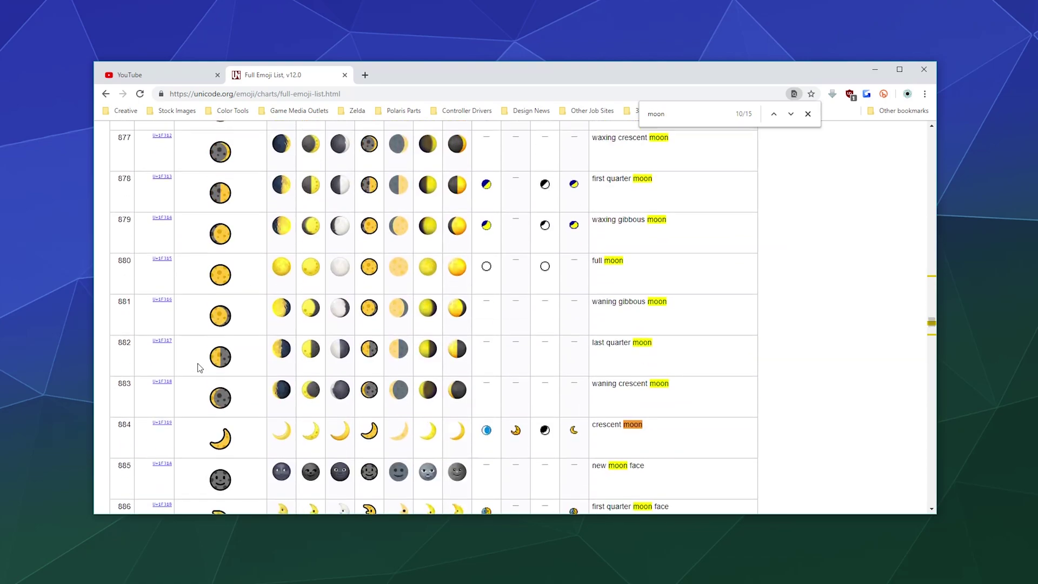
pyautogui.scroll(-4, 187, 376)
pyautogui.scroll(-3, 160, 357)
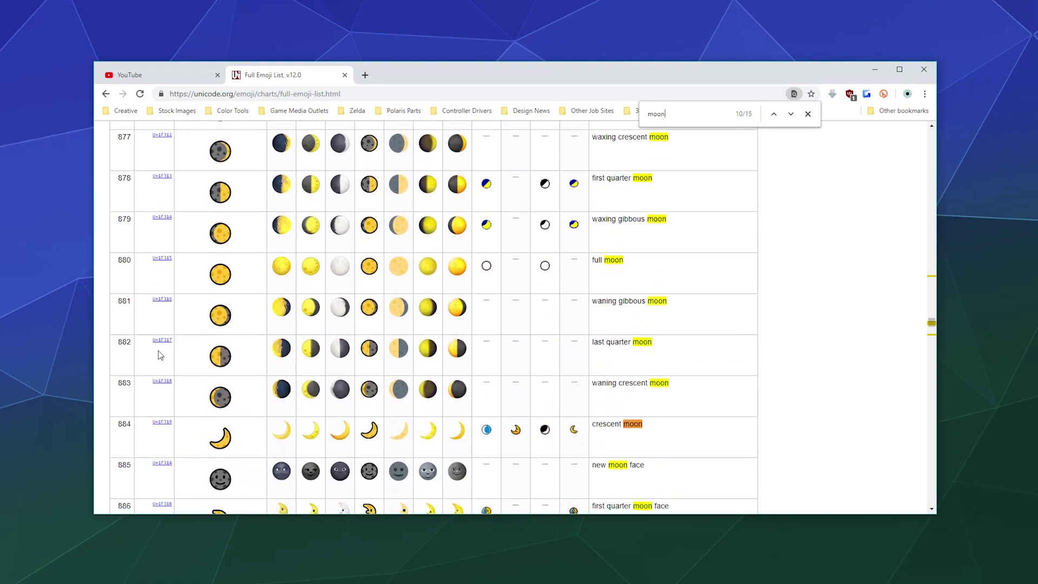
pyautogui.scroll(-2, 160, 360)
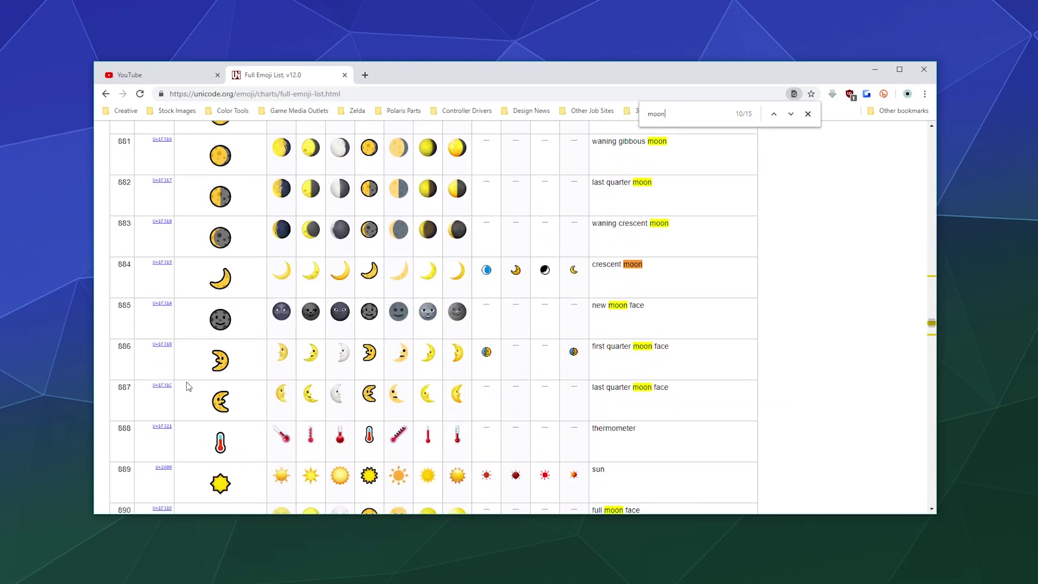
pyautogui.moveTo(207, 403); pyautogui.dragTo(247, 422)
# Step: Paste the moon emoji at the start of the Discord video's title on its edit page
pyautogui.click(161, 75)
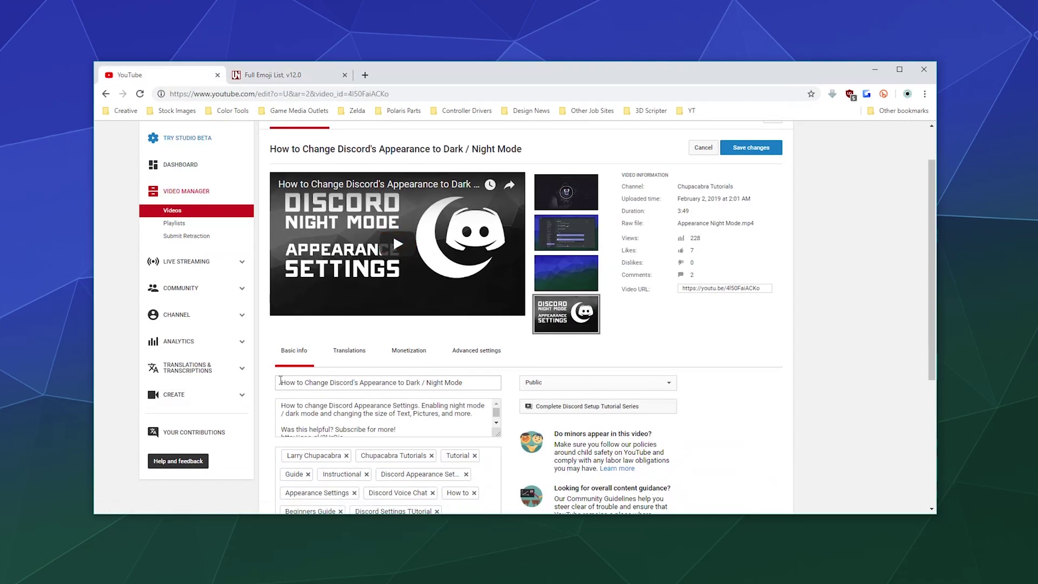
pyautogui.click(281, 380)
pyautogui.write('🌜')
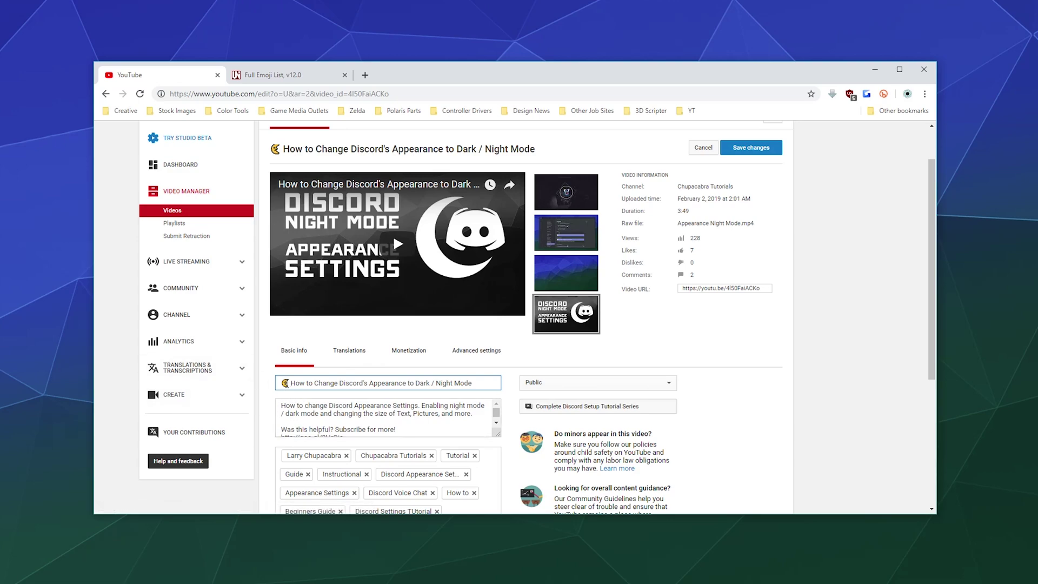
# Step: Finish editing the title and review the rest of the Basic info page
pyautogui.scroll(1, 273, 216)
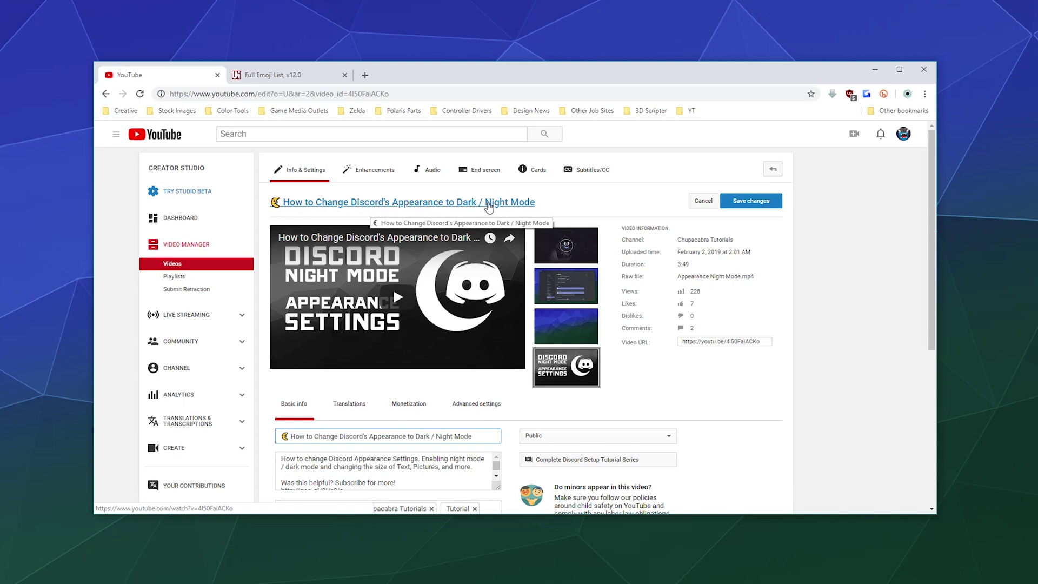
pyautogui.click(555, 206)
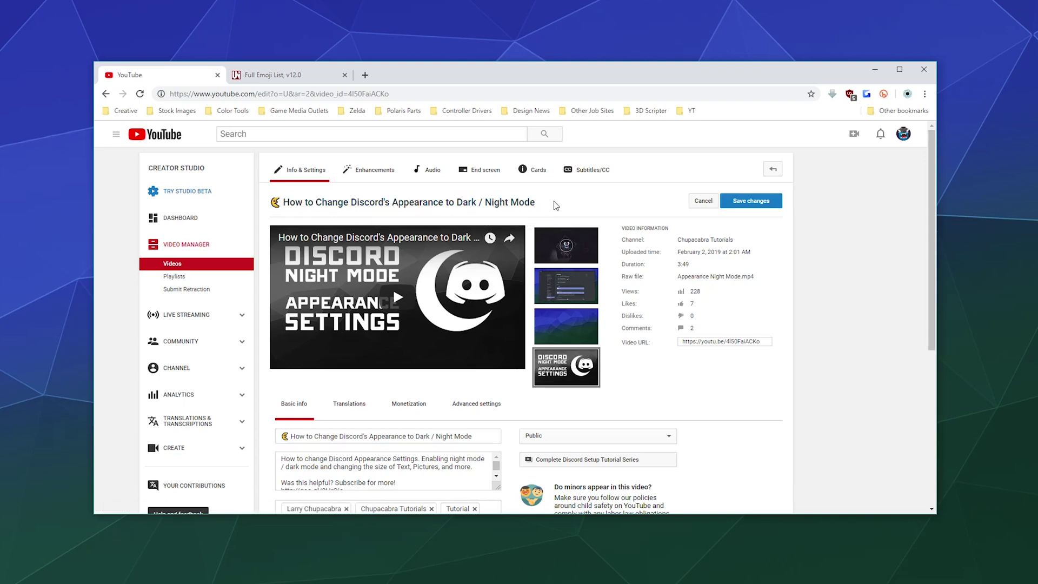
pyautogui.scroll(-1, 403, 354)
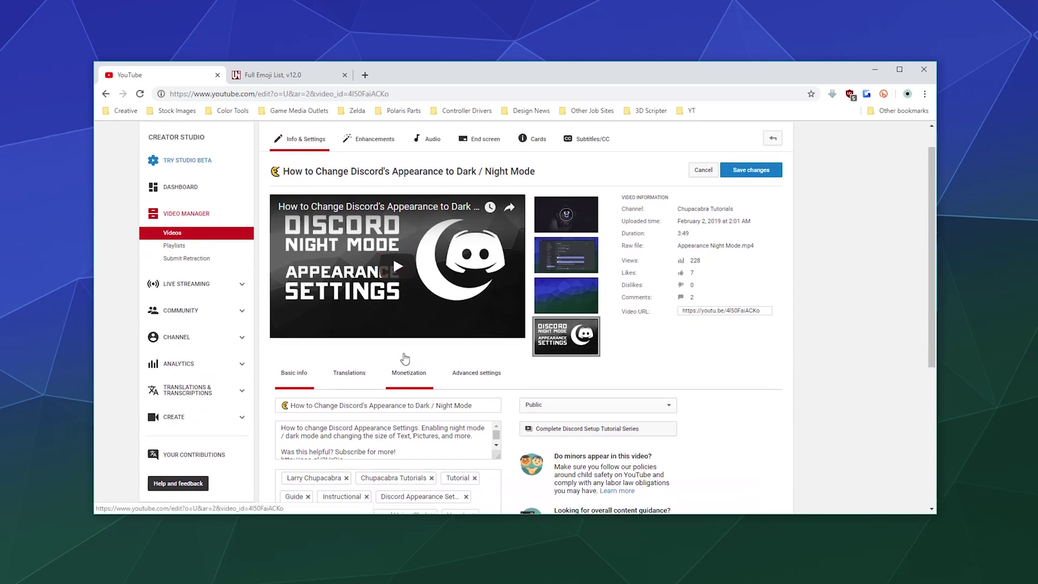
pyautogui.scroll(1, 404, 358)
pyautogui.scroll(-3, 375, 230)
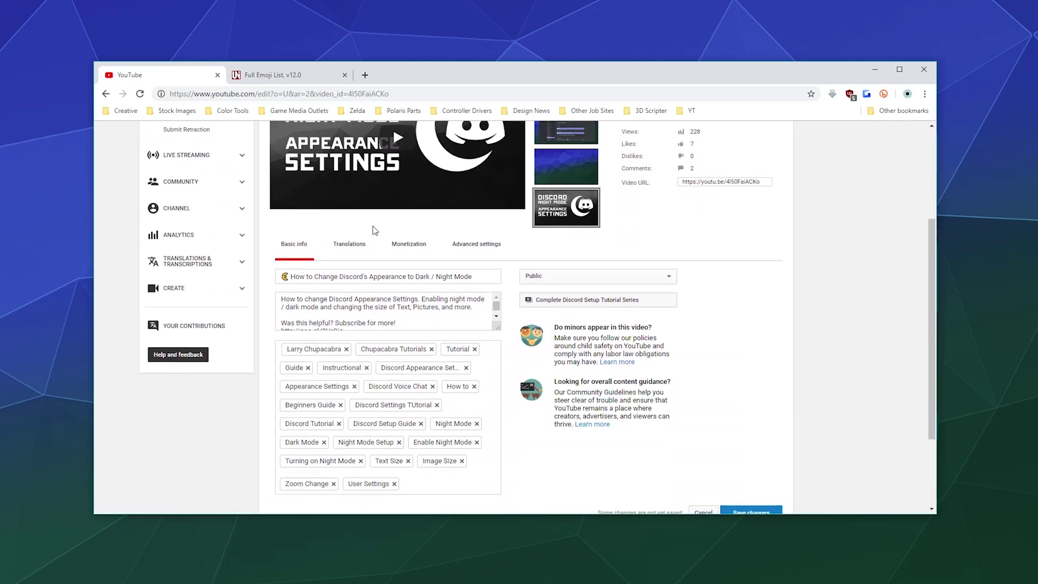
pyautogui.scroll(3, 498, 234)
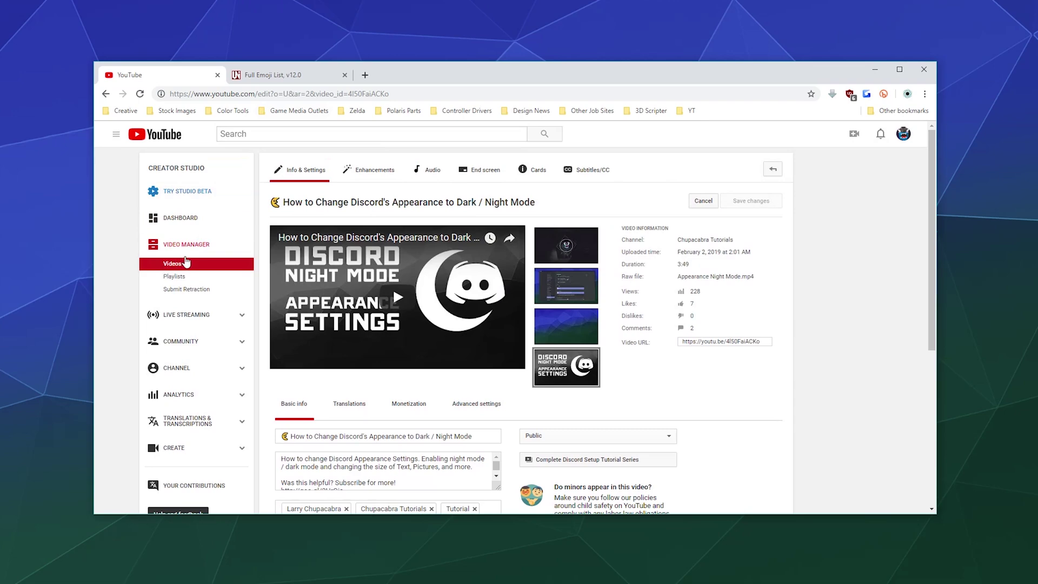
# Step: Open the uploaded videos list and scroll to the Discord night mode video to check its moon-prefixed title
pyautogui.click(186, 263)
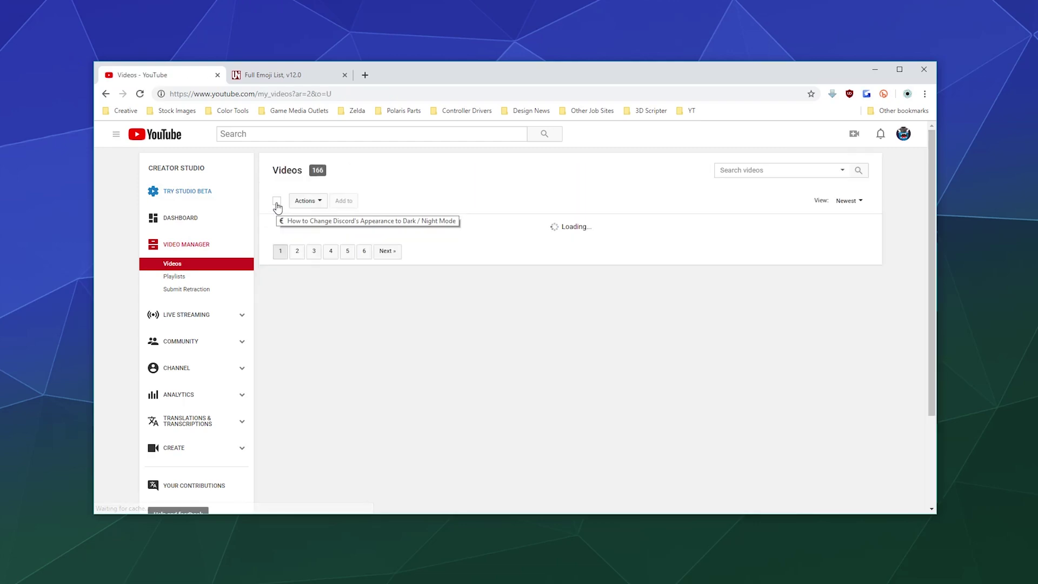
pyautogui.scroll(-15, 567, 288)
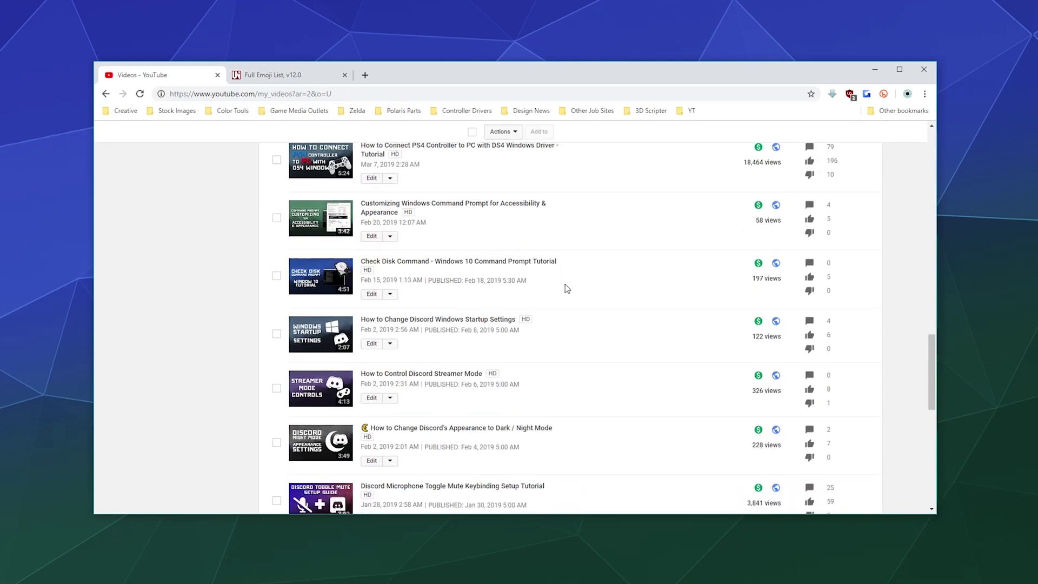
pyautogui.scroll(6, 565, 288)
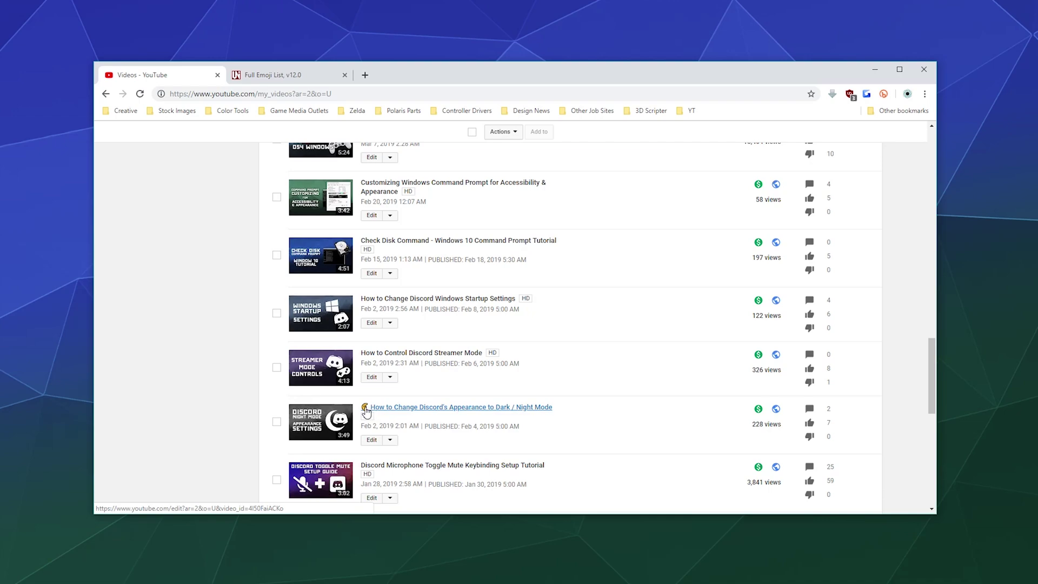
pyautogui.scroll(10, 366, 411)
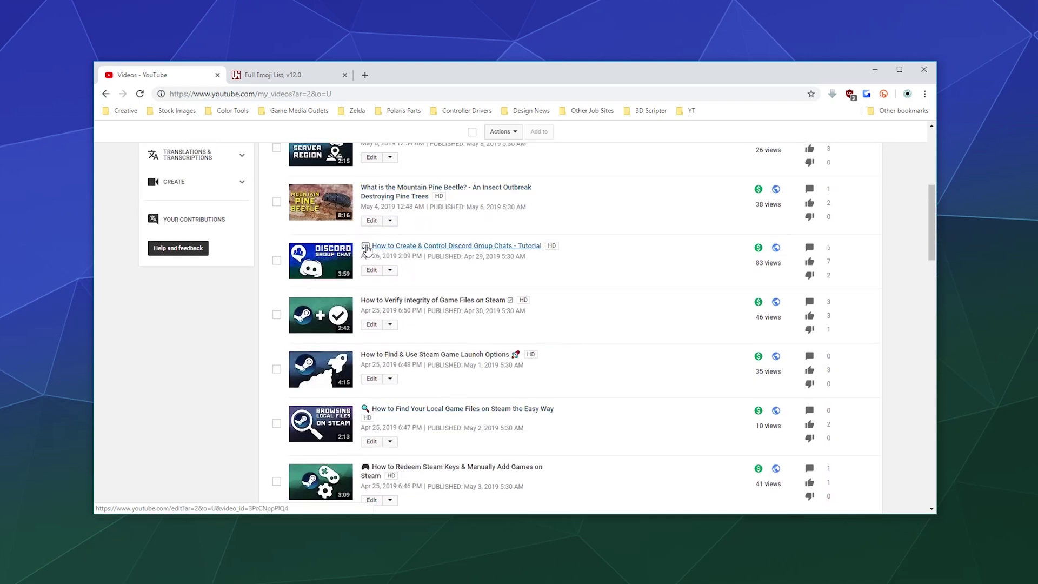
pyautogui.scroll(5, 366, 249)
pyautogui.scroll(-12, 424, 265)
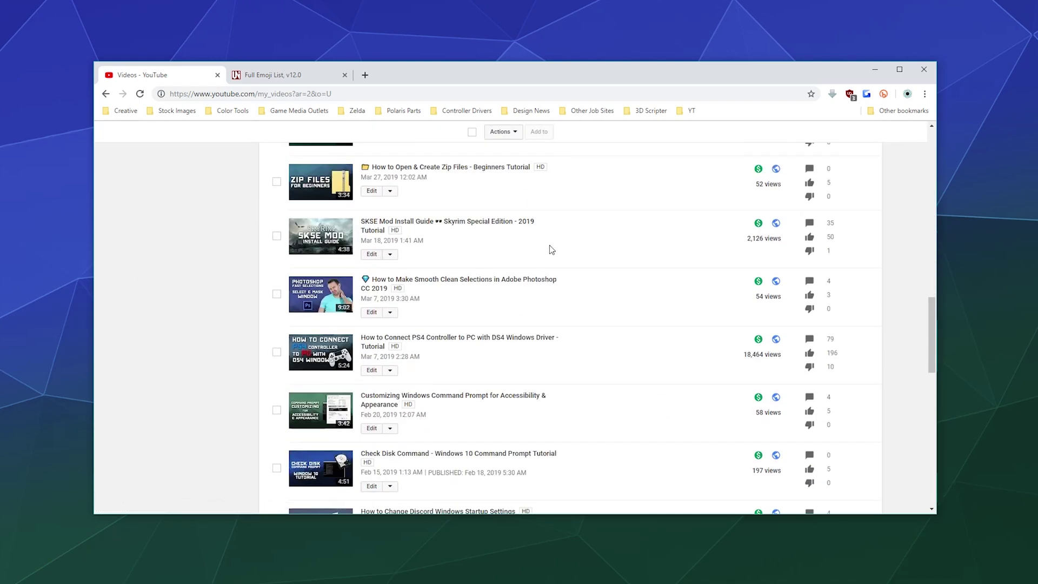
pyautogui.scroll(-5, 550, 249)
pyautogui.scroll(-2, 598, 303)
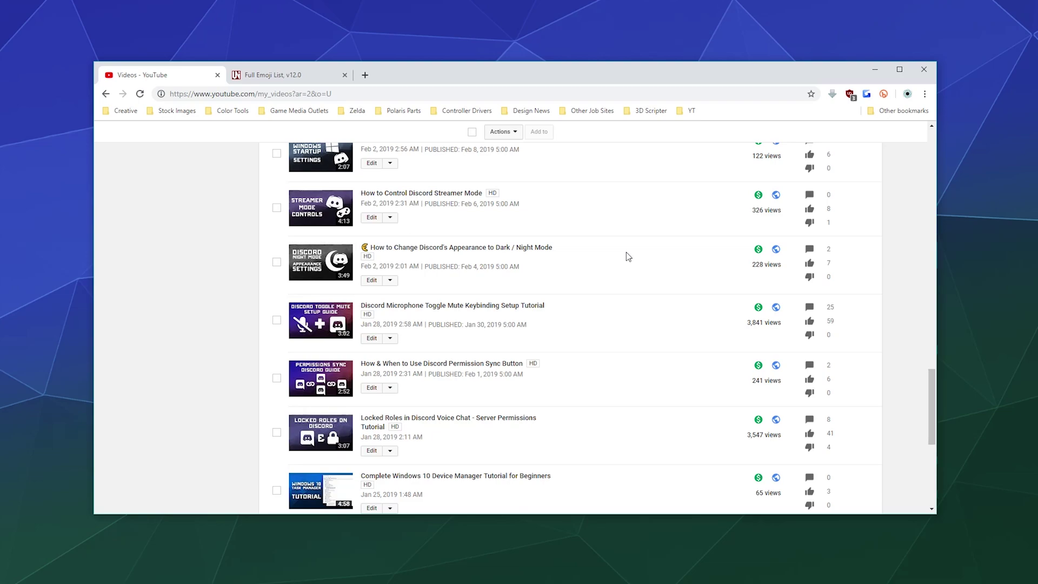
# Step: Return to the Unicode emoji chart and scroll to the moon emoji rows
pyautogui.click(273, 75)
pyautogui.scroll(8, 356, 323)
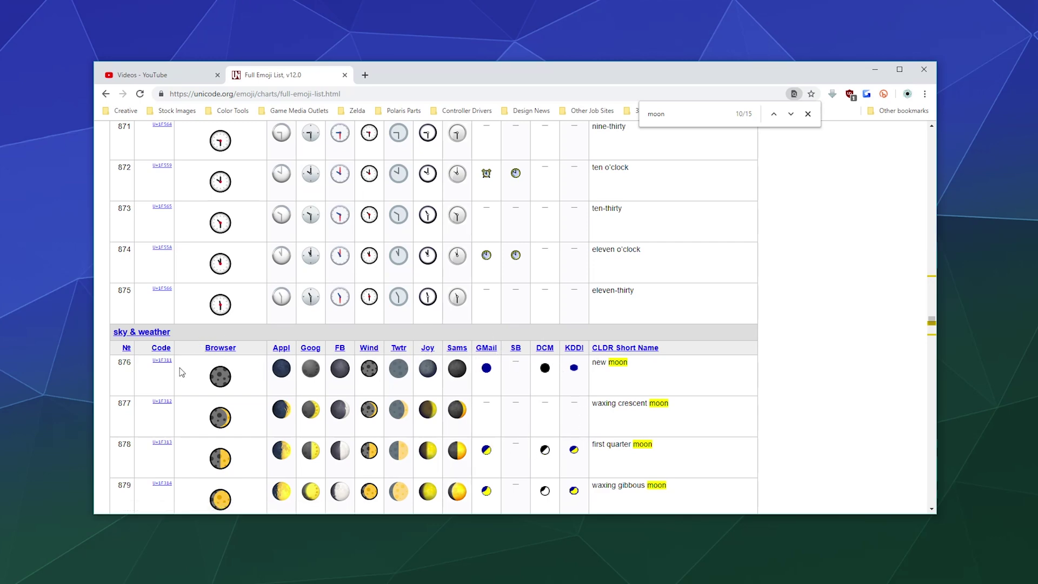
pyautogui.scroll(-3, 180, 370)
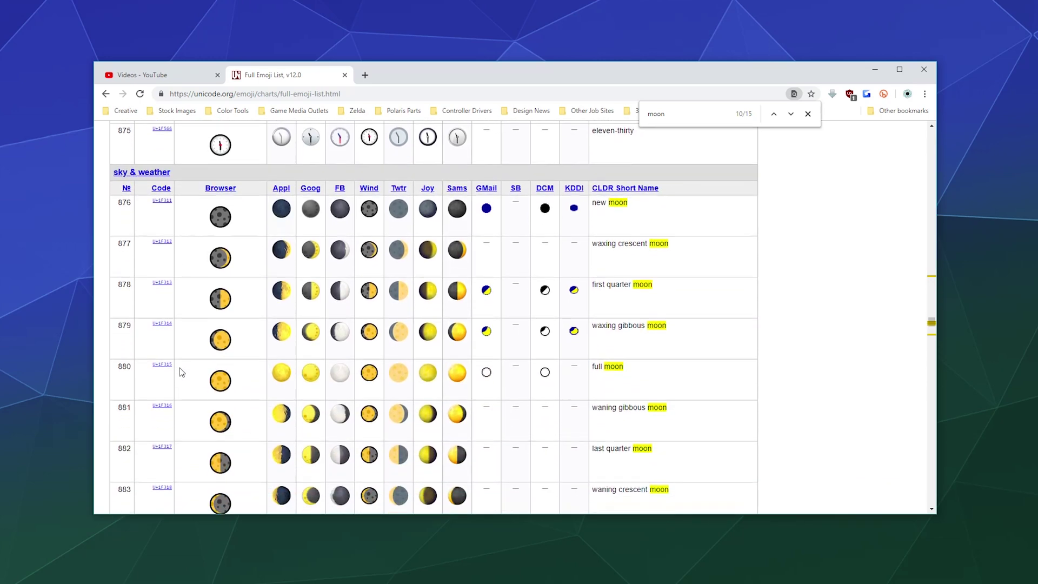
pyautogui.scroll(-3, 179, 371)
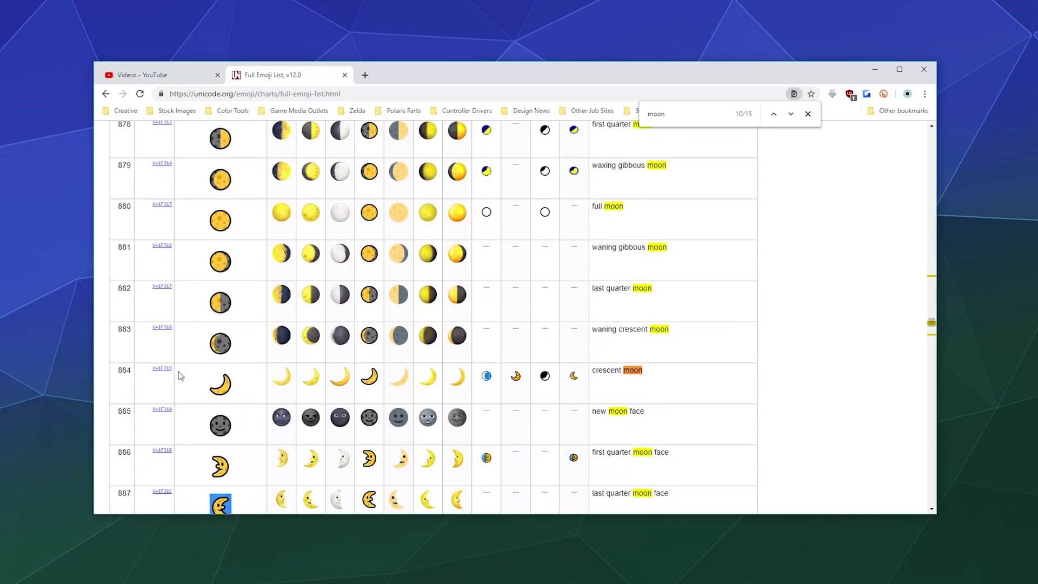
pyautogui.scroll(-1, 178, 372)
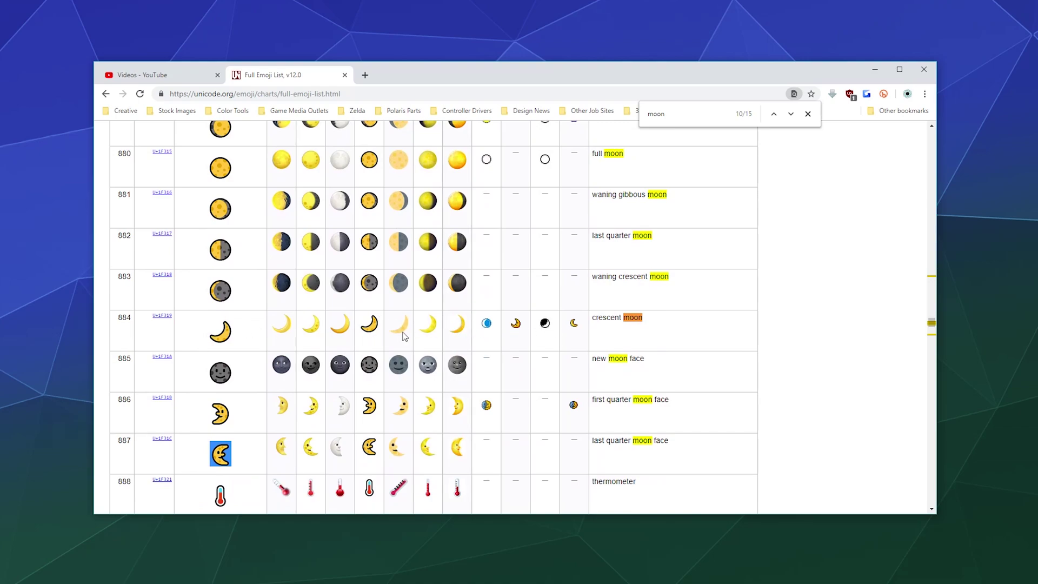
# Step: Deselect the last quarter moon face emoji and close the 'moon' find-in-page search
pyautogui.scroll(1, 448, 348)
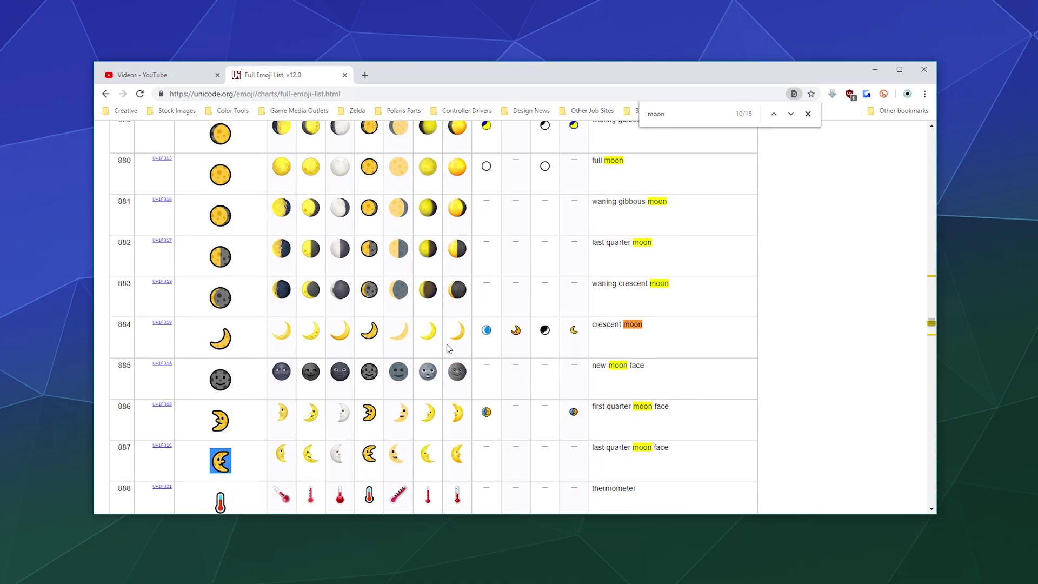
pyautogui.scroll(2, 448, 346)
pyautogui.scroll(-4, 519, 367)
pyautogui.scroll(1, 500, 364)
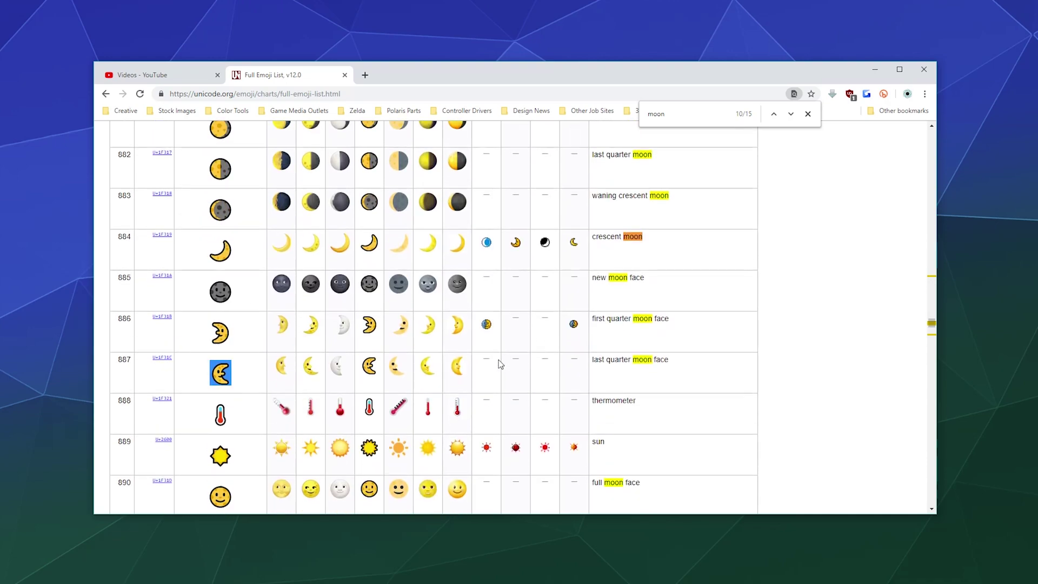
pyautogui.scroll(1, 501, 364)
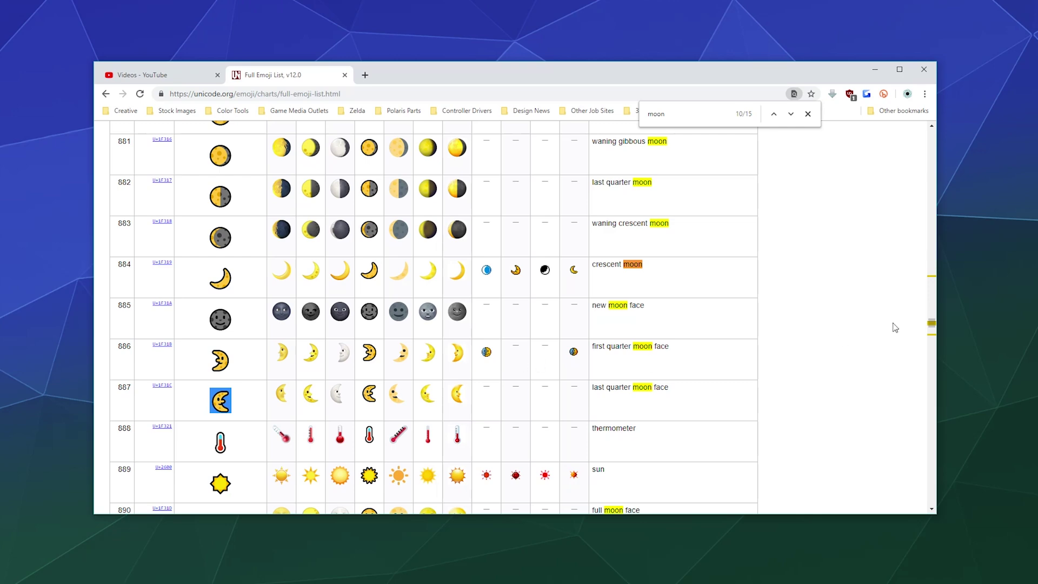
pyautogui.click(851, 299)
pyautogui.click(807, 114)
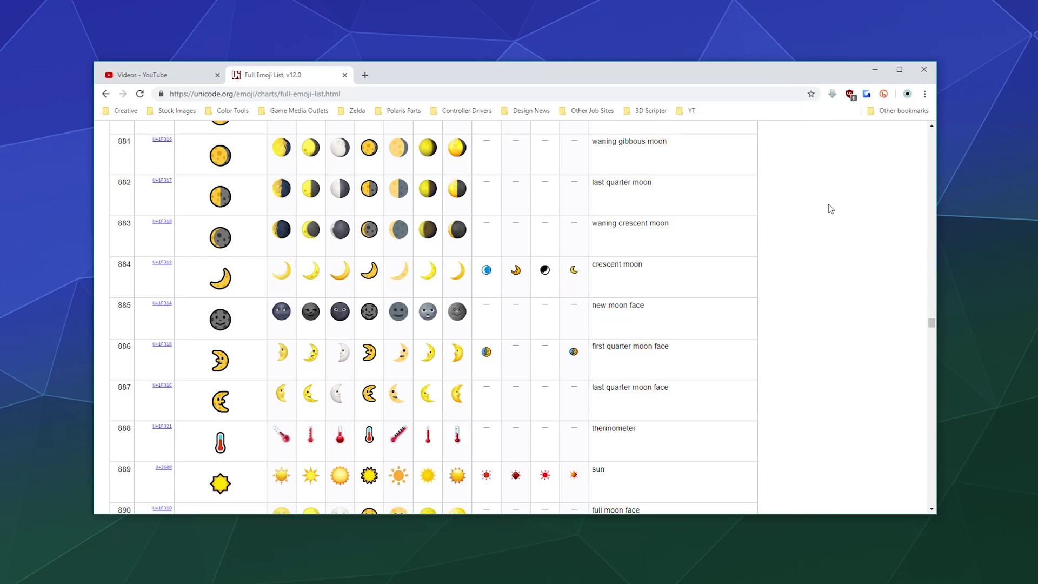